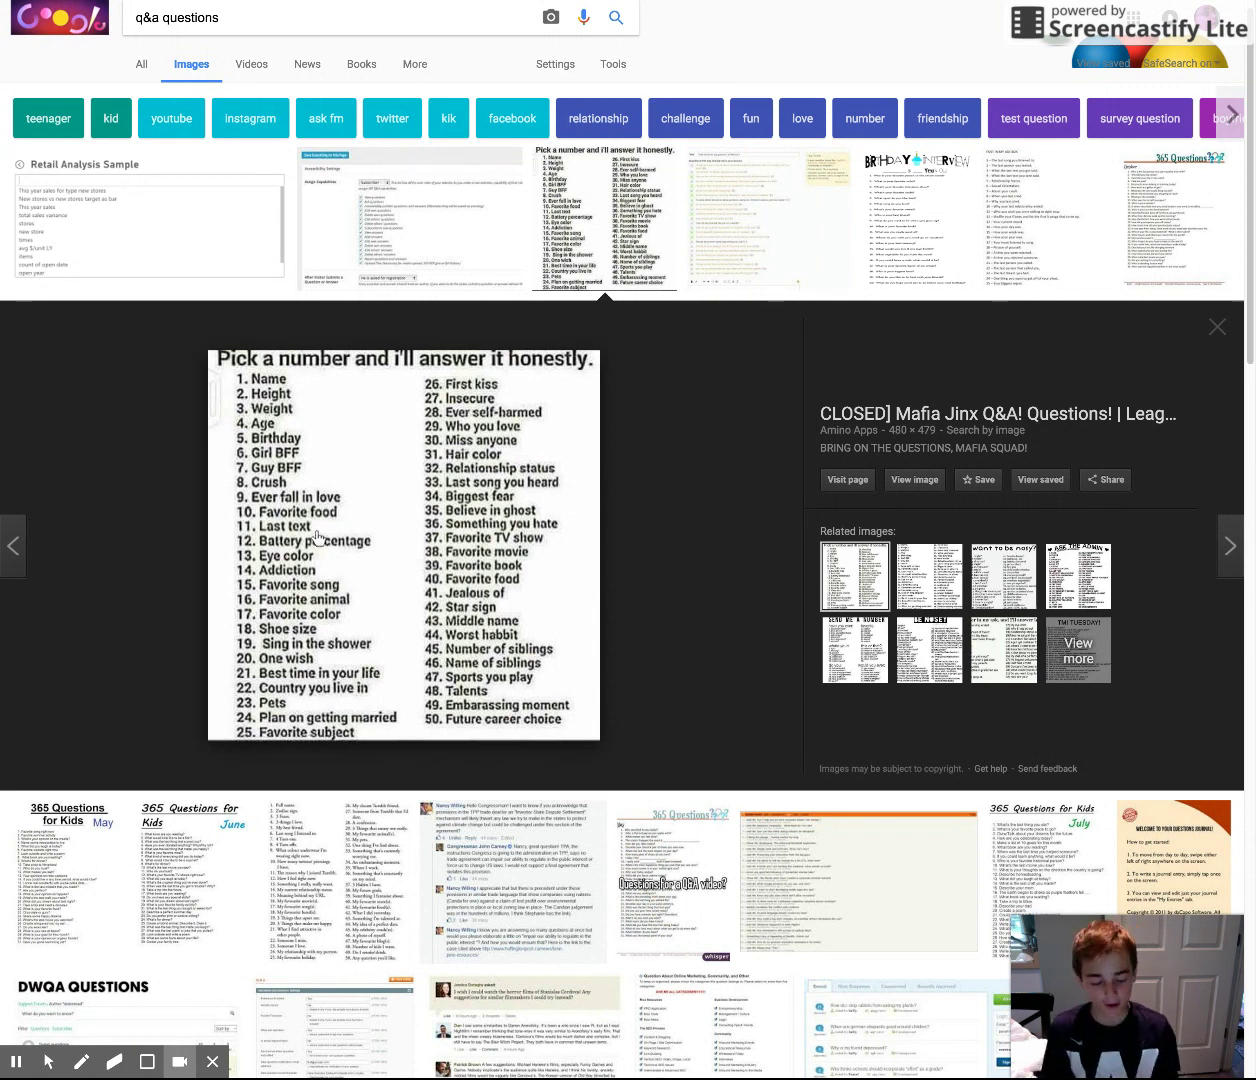
pyautogui.scroll(-1, 318, 538)
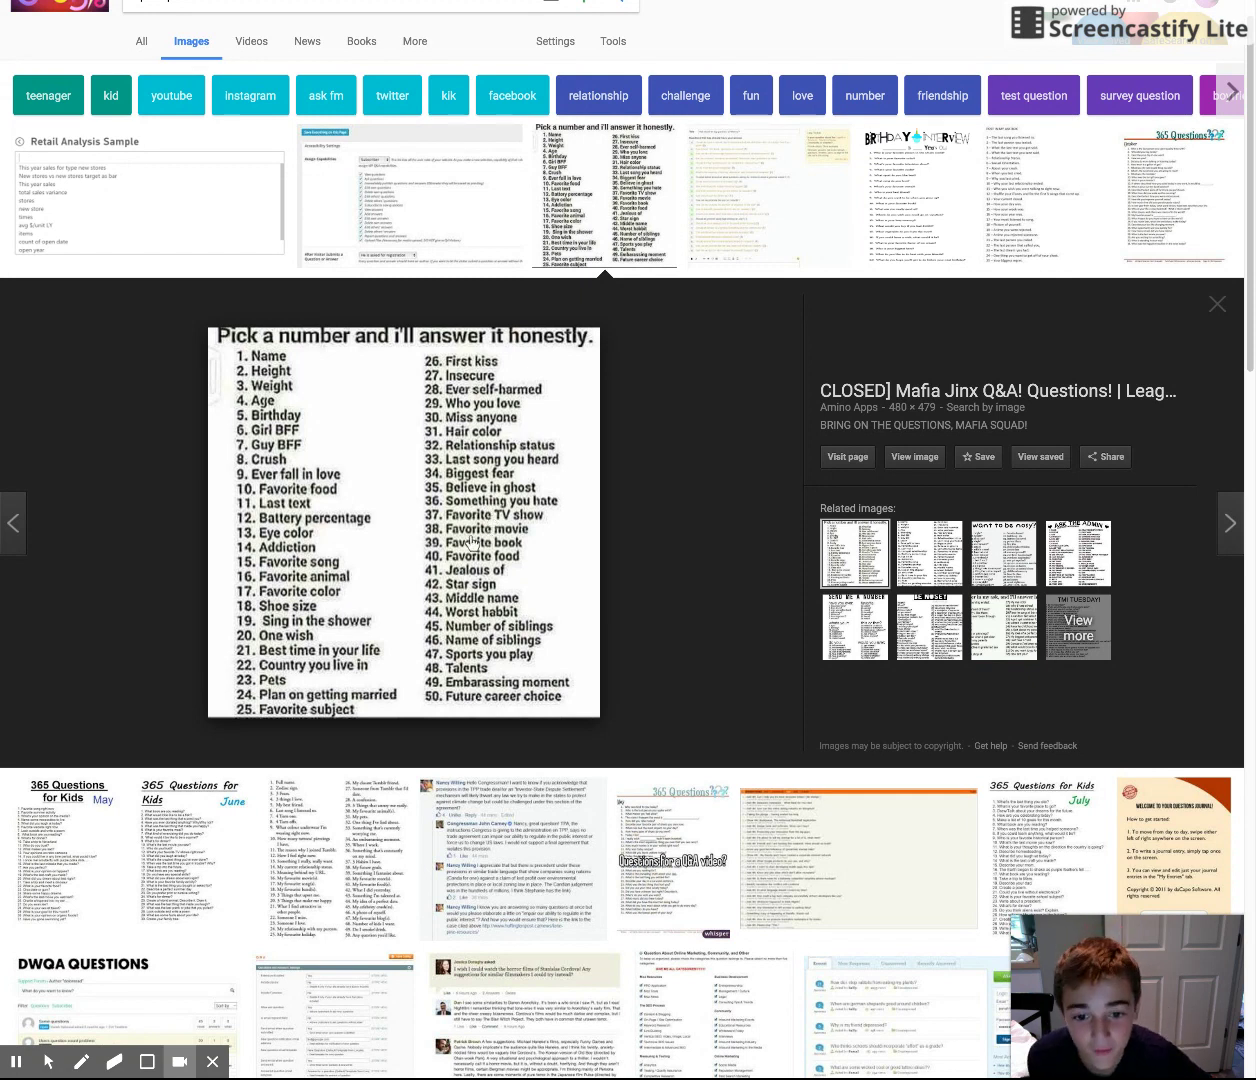
pyautogui.click(458, 576)
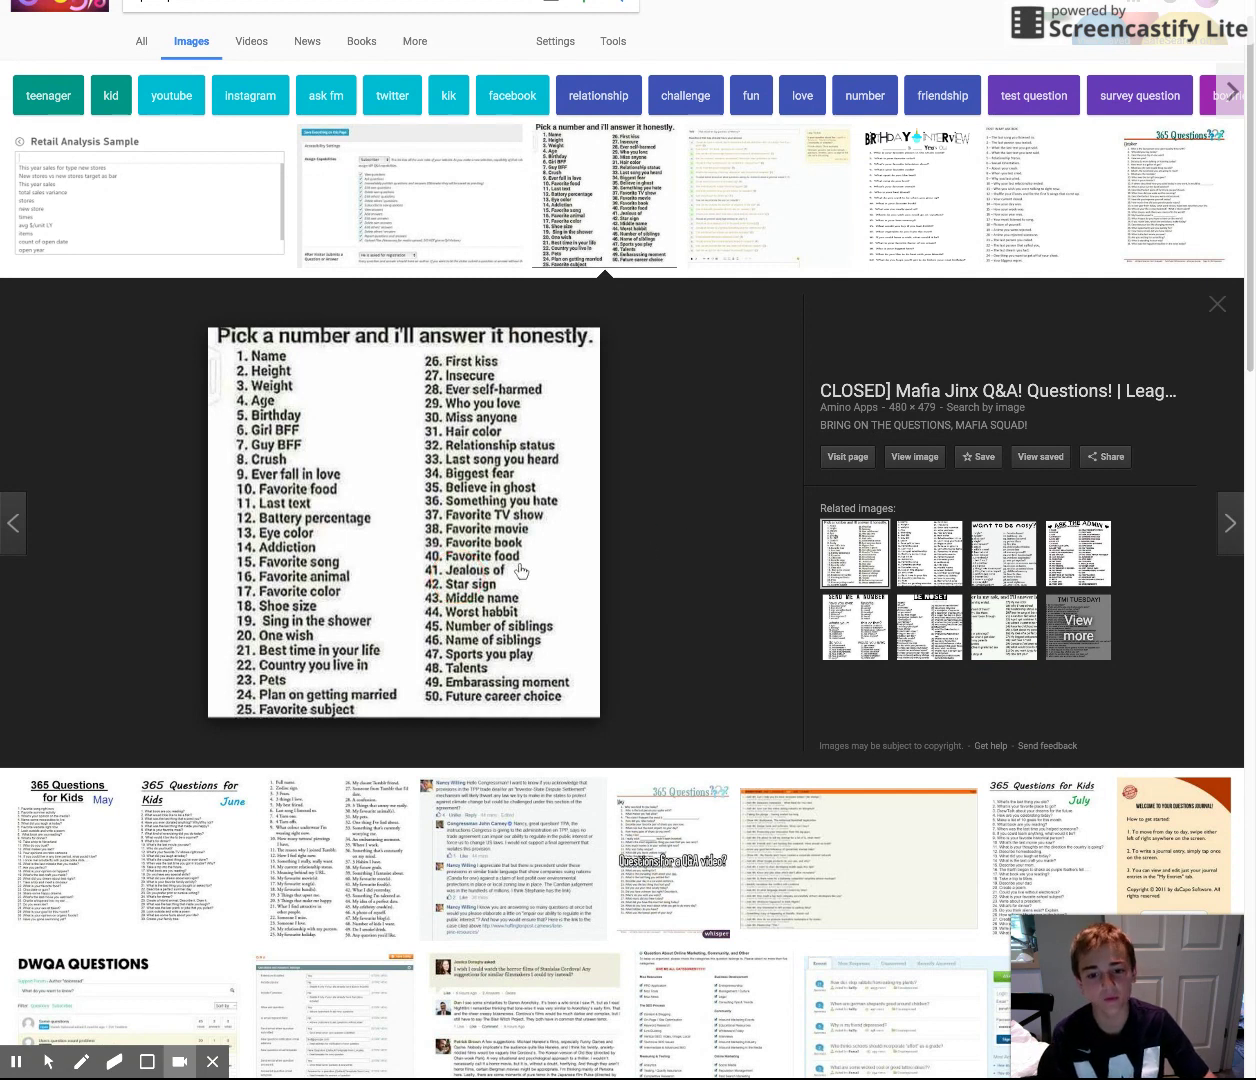